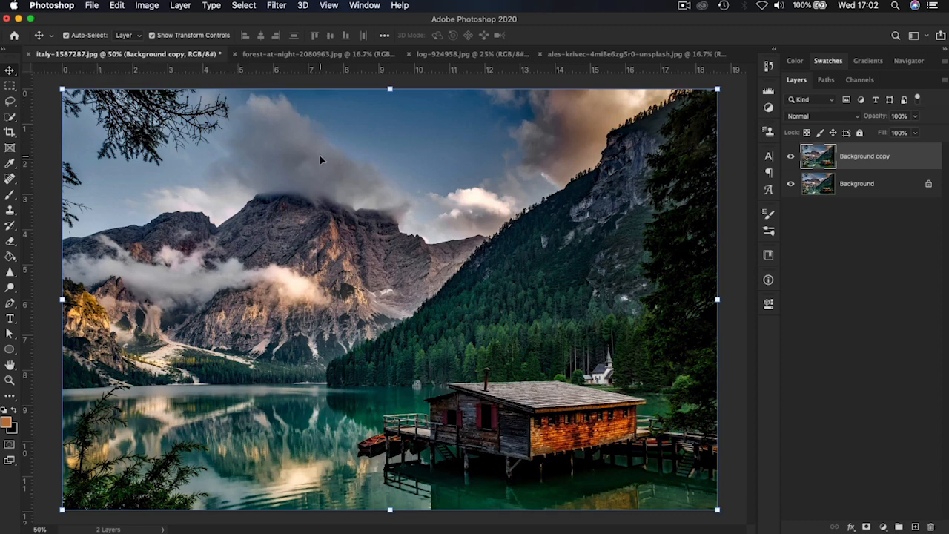
Compare the colors of forest-at-night-2080963.jpg with the lake photo italy-1587287.jpg, ending on the lake photo
{"action": "left_click", "coordinate": [299, 54]}
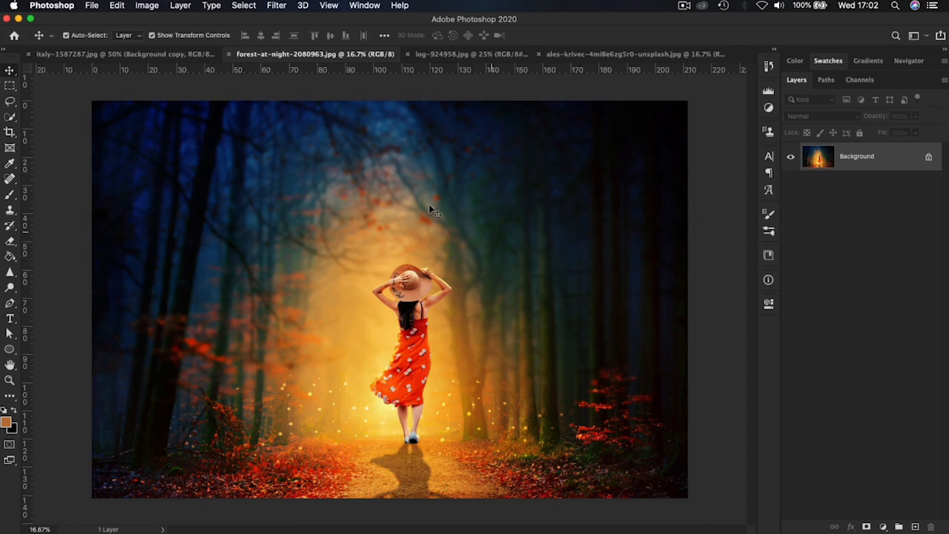
{"action": "left_click", "coordinate": [145, 58]}
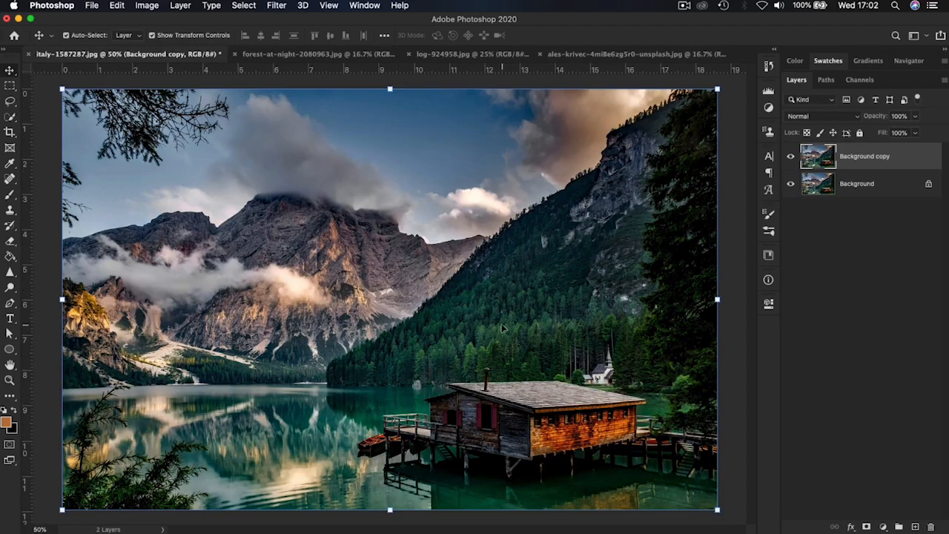
{"action": "left_click", "coordinate": [308, 57]}
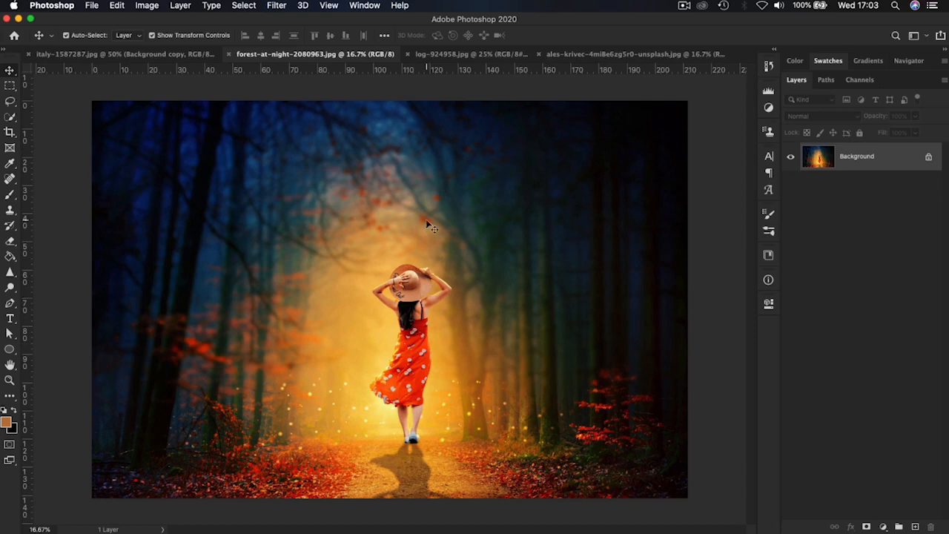
{"action": "left_click", "coordinate": [106, 54]}
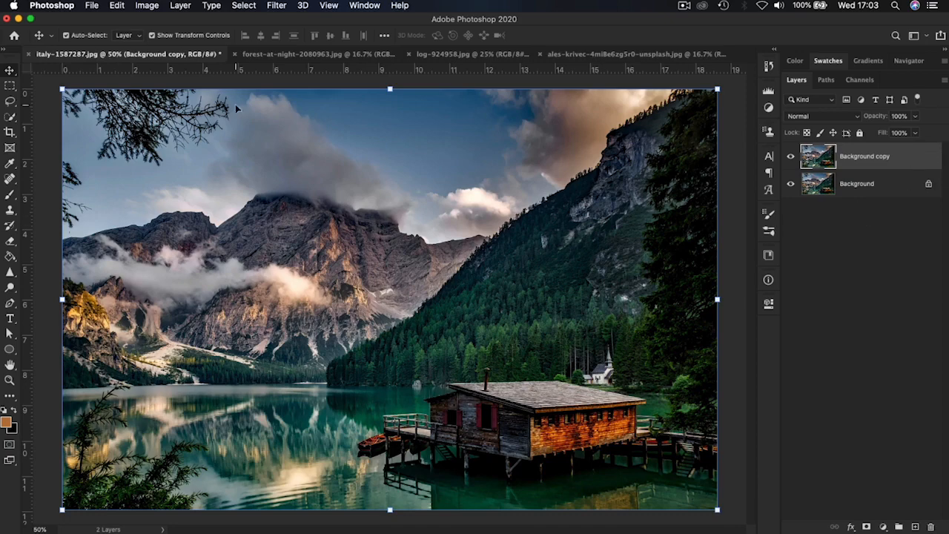
Start Match Color on the lake photo's Background copy layer, using forest-at-night-2080963.jpg as the source
{"action": "left_click", "coordinate": [148, 6]}
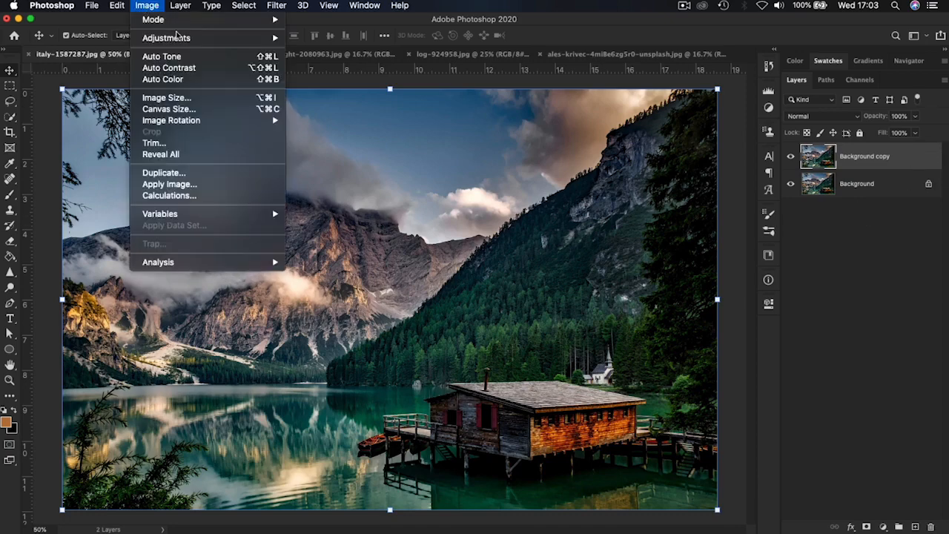
{"action": "mouse_move", "coordinate": [192, 45]}
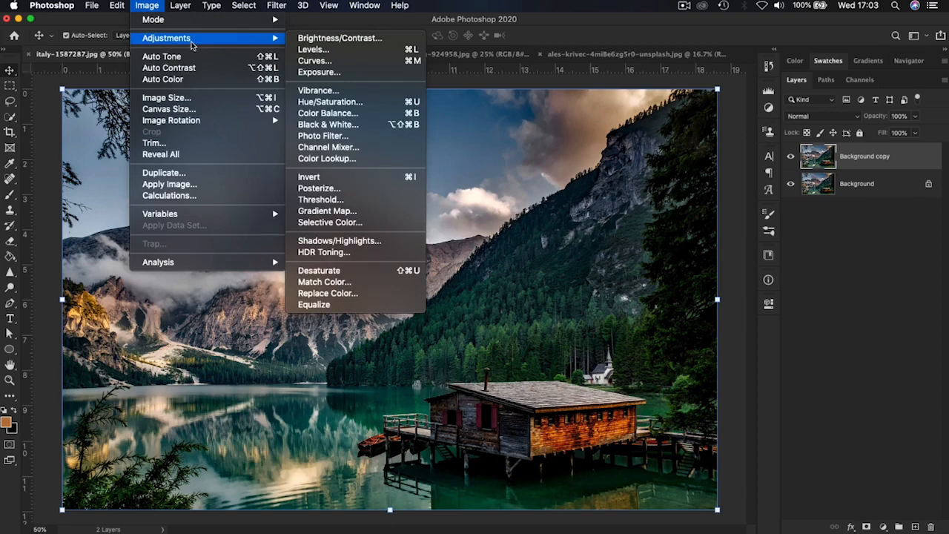
{"action": "left_click", "coordinate": [323, 283]}
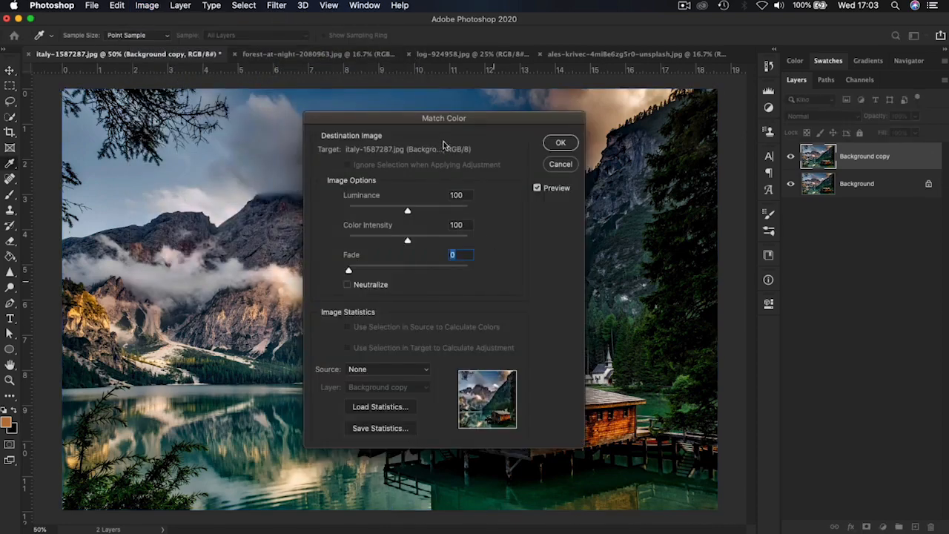
{"action": "left_click_drag", "start_coordinate": [466, 123], "coordinate": [547, 116]}
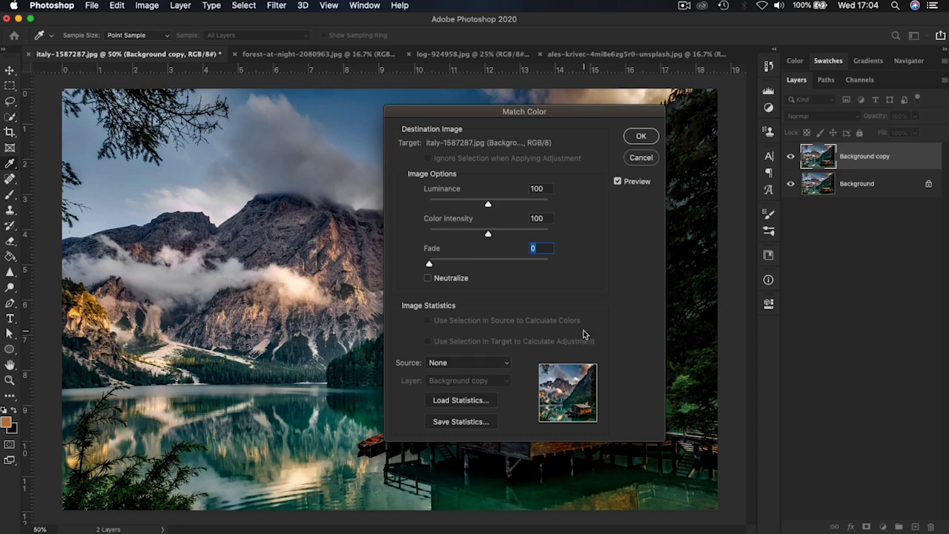
{"action": "left_click", "coordinate": [463, 362]}
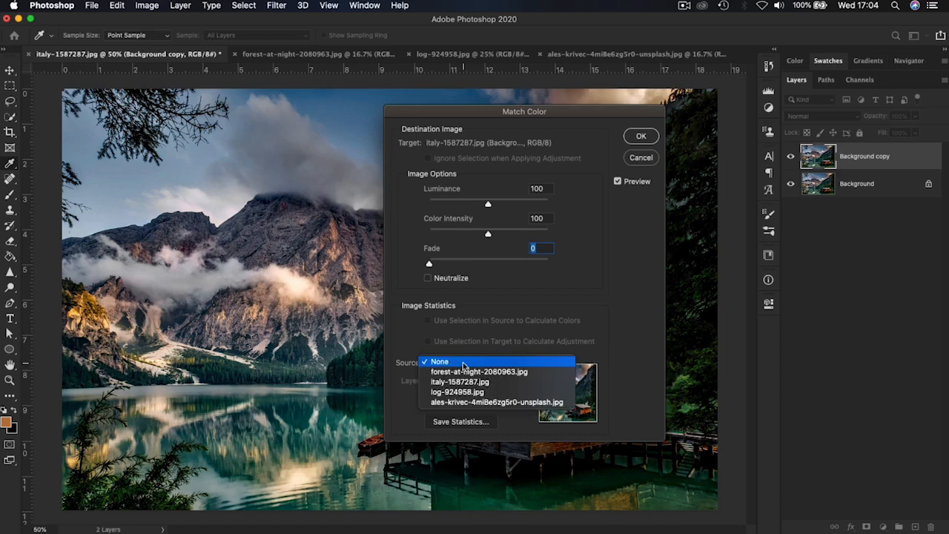
{"action": "left_click", "coordinate": [564, 291]}
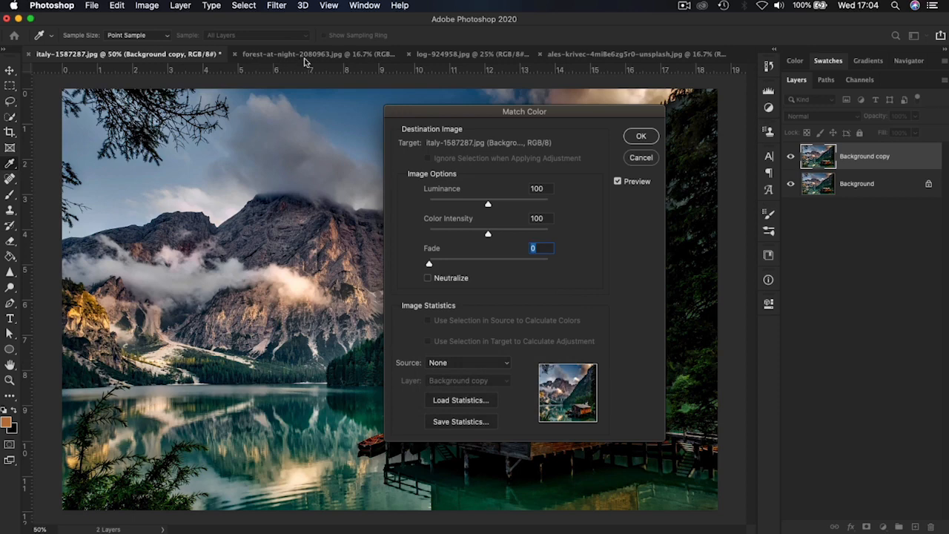
{"action": "left_click", "coordinate": [462, 363]}
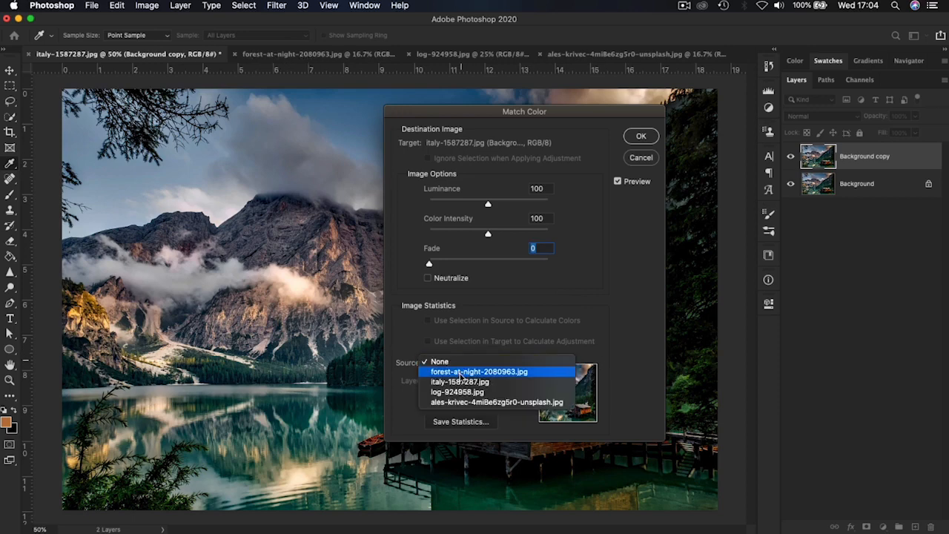
{"action": "left_click", "coordinate": [460, 373]}
{"action": "left_click_drag", "start_coordinate": [533, 117], "coordinate": [383, 126]}
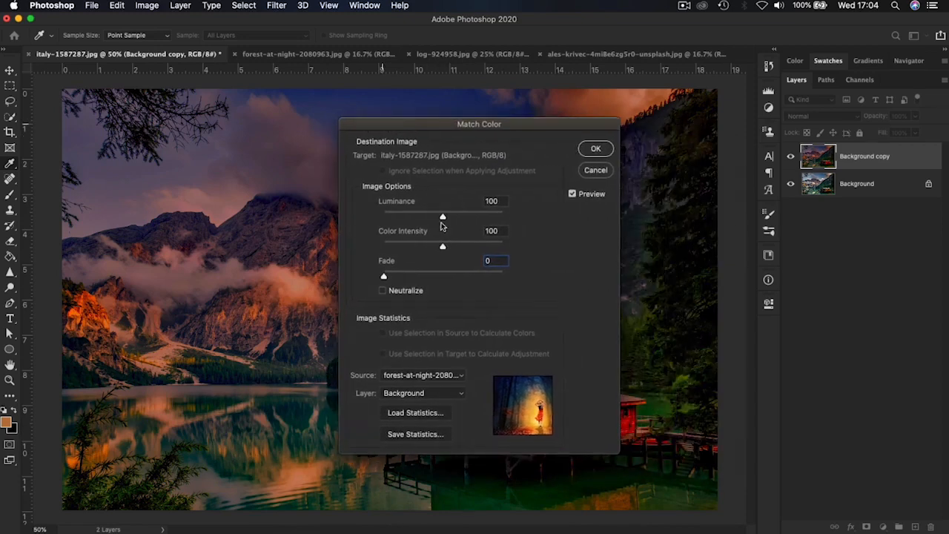
Set the color match to Luminance 189, Color Intensity 123 and Fade 39
{"action": "left_click_drag", "start_coordinate": [442, 219], "coordinate": [485, 219]}
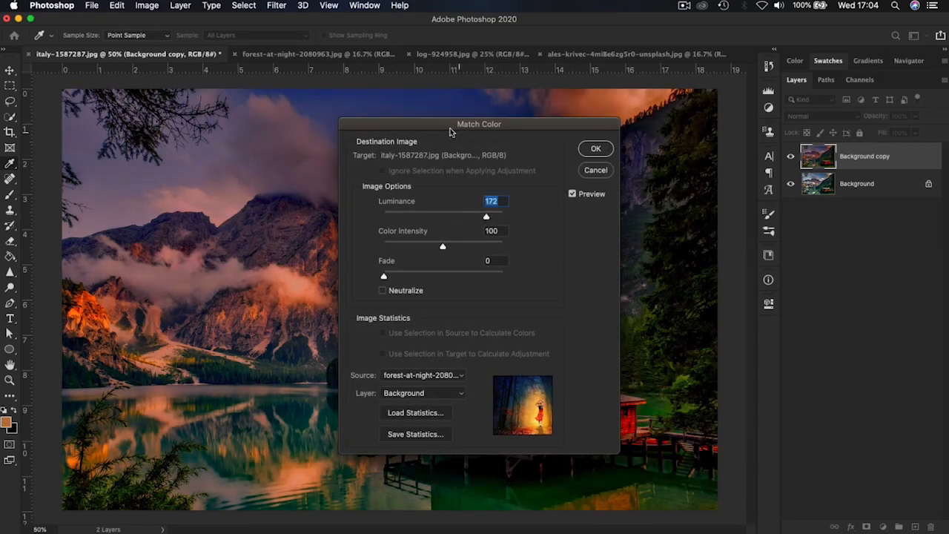
{"action": "left_click_drag", "start_coordinate": [444, 124], "coordinate": [736, 123]}
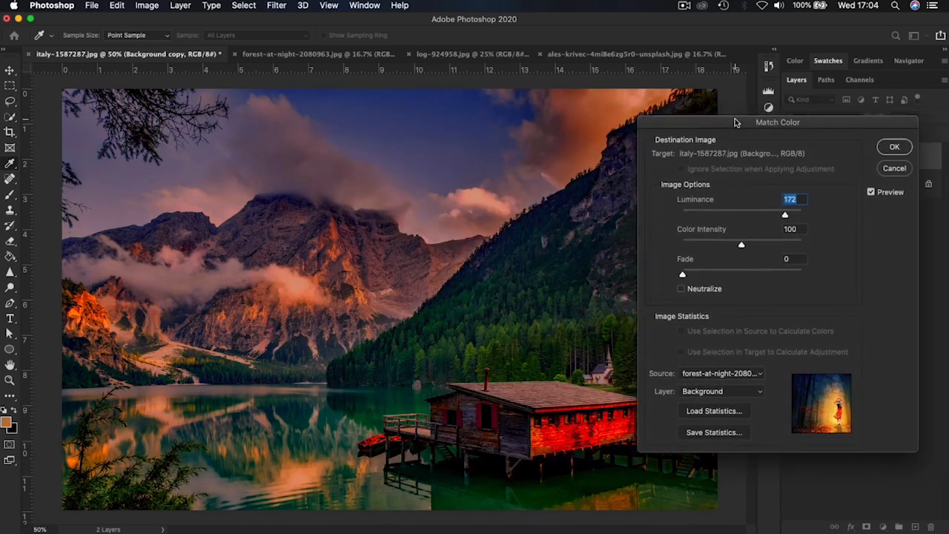
{"action": "left_click", "coordinate": [785, 216]}
{"action": "left_click_drag", "start_coordinate": [785, 218], "coordinate": [796, 225]}
{"action": "left_click_drag", "start_coordinate": [755, 247], "coordinate": [757, 247]}
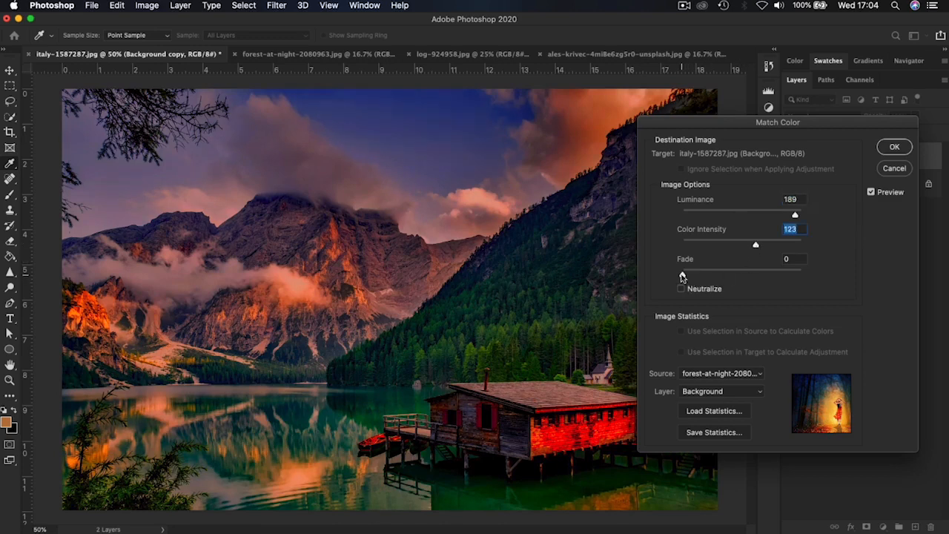
{"action": "left_click_drag", "start_coordinate": [684, 276], "coordinate": [731, 286]}
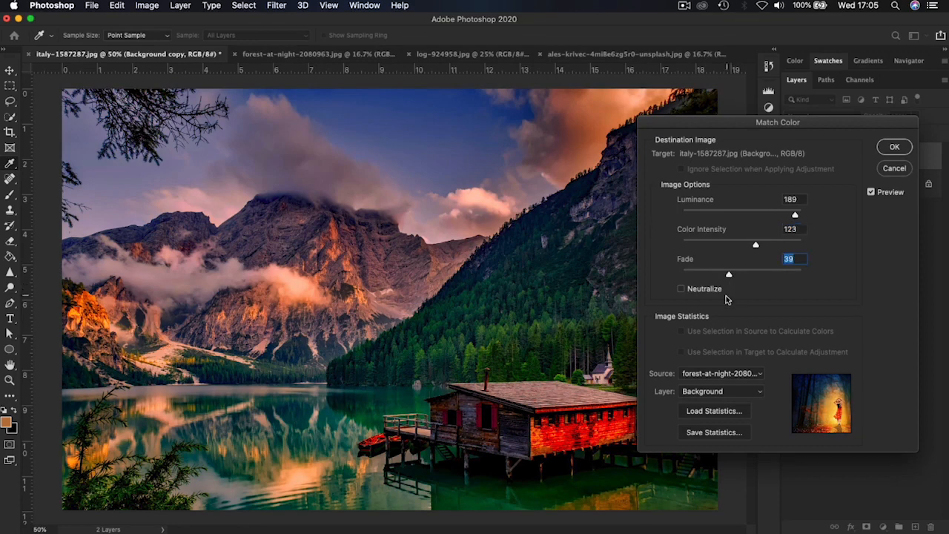
Try the Neutralize option on the color match and turn it off again
{"action": "left_click", "coordinate": [682, 290]}
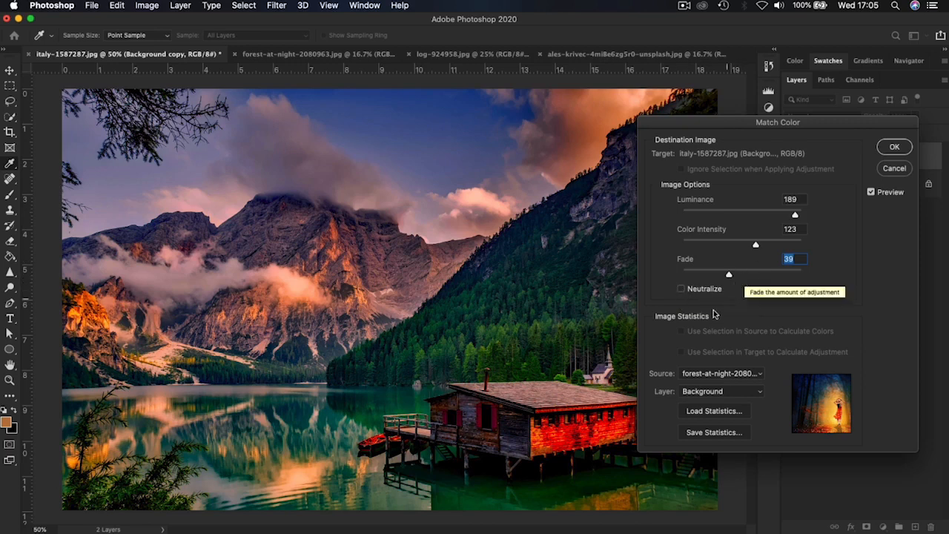
{"action": "left_click", "coordinate": [682, 290]}
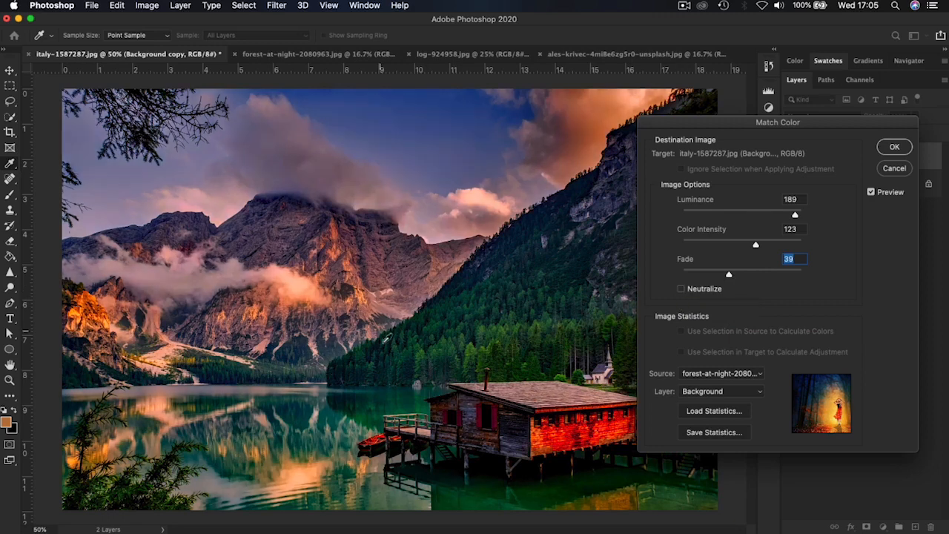
{"action": "left_click", "coordinate": [681, 290]}
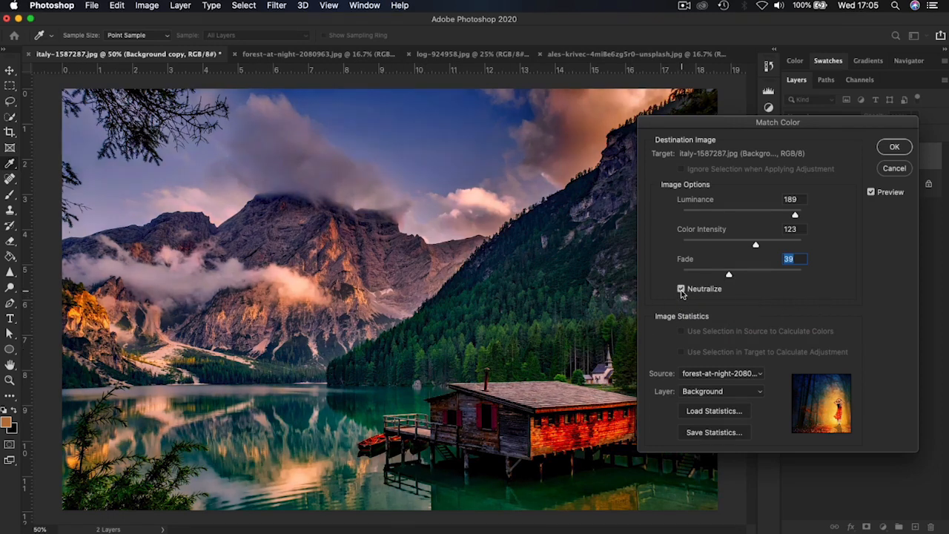
{"action": "left_click", "coordinate": [681, 290]}
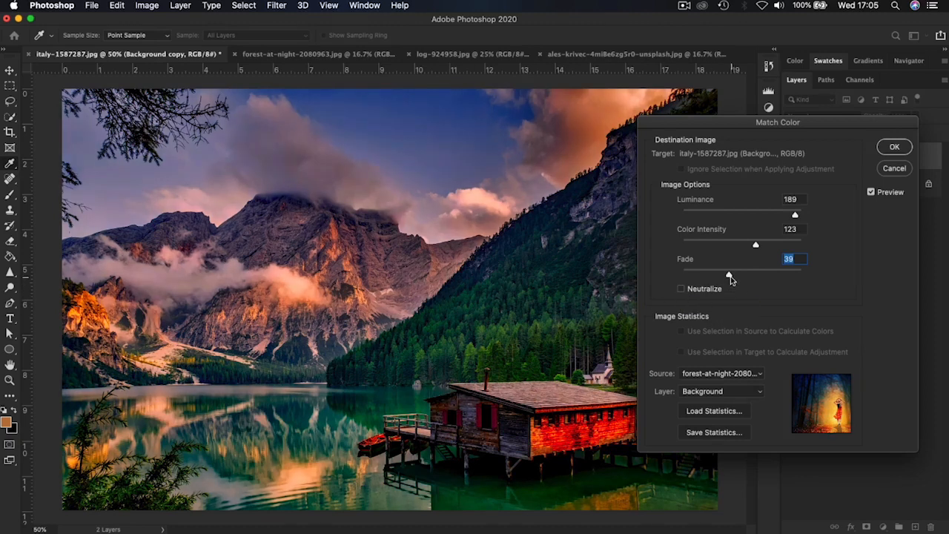
Fine-tune the Fade amount slightly and apply the Match Color adjustment to the lake photo
{"action": "mouse_move", "coordinate": [731, 275]}
{"action": "left_mouse_down"}
{"action": "mouse_move", "coordinate": [716, 273]}
{"action": "mouse_move", "coordinate": [734, 282]}
{"action": "left_mouse_up"}
{"action": "left_click", "coordinate": [891, 153]}
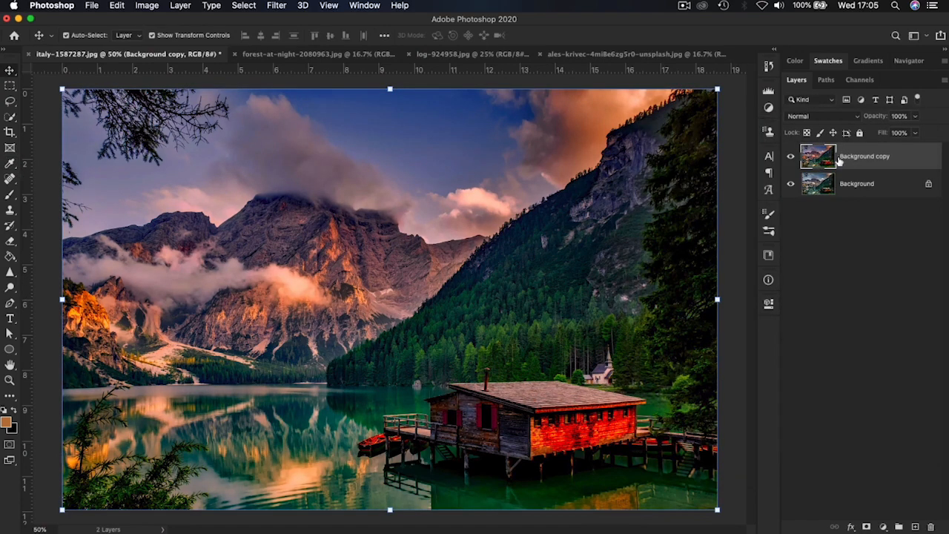
Compare the lake photo before and after the color match by hiding and showing the Background copy layer
{"action": "left_click", "coordinate": [791, 162]}
{"action": "left_click", "coordinate": [791, 163]}
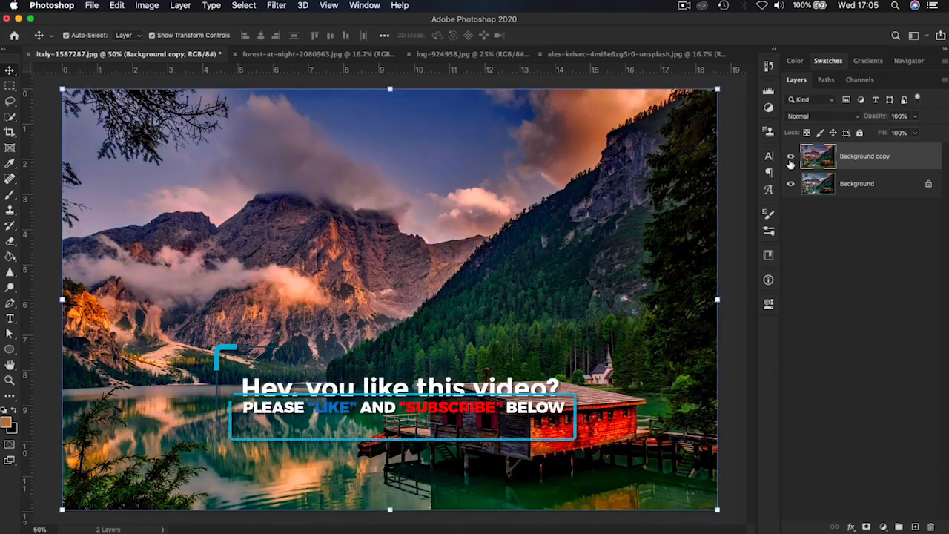
{"action": "left_click", "coordinate": [790, 163]}
{"action": "left_click", "coordinate": [791, 162]}
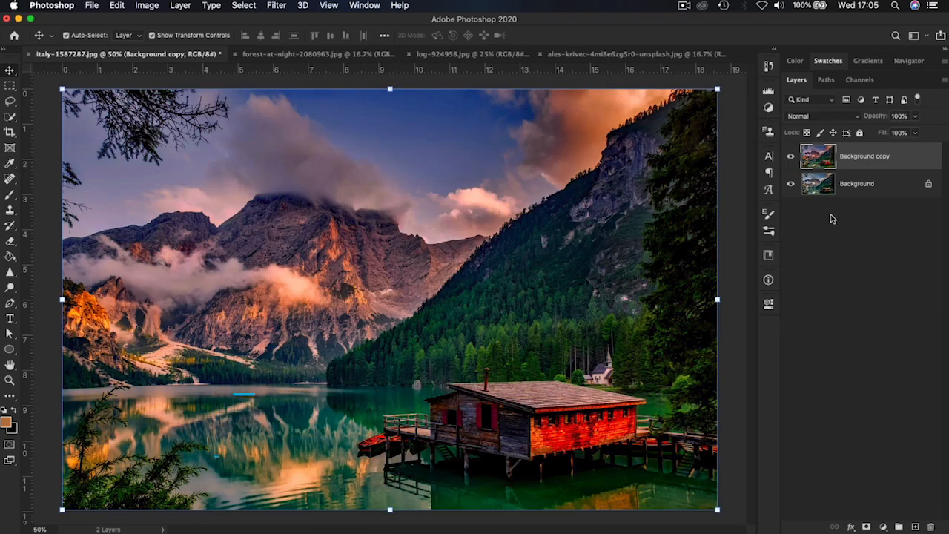
Duplicate the Background layer of the barn photo log-924958.jpg
{"action": "left_click", "coordinate": [469, 54]}
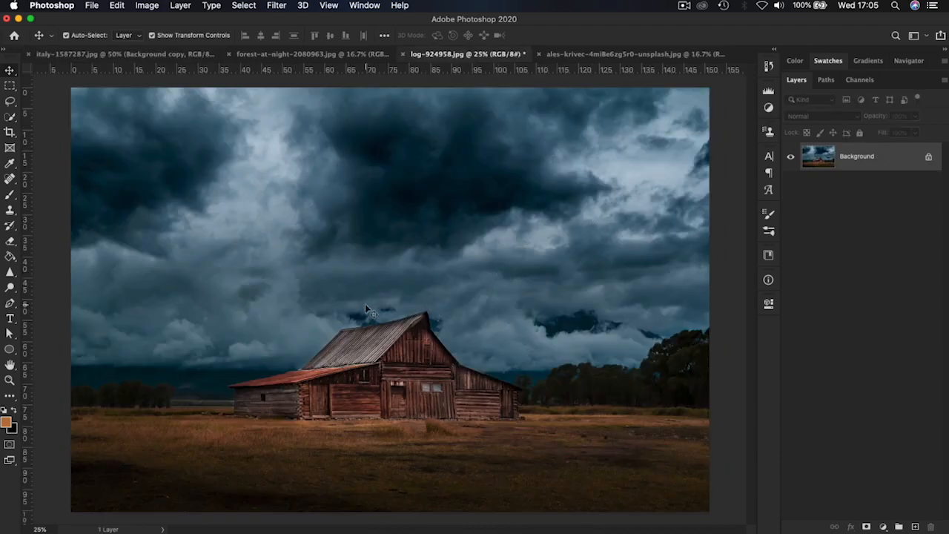
{"action": "left_click", "coordinate": [119, 54]}
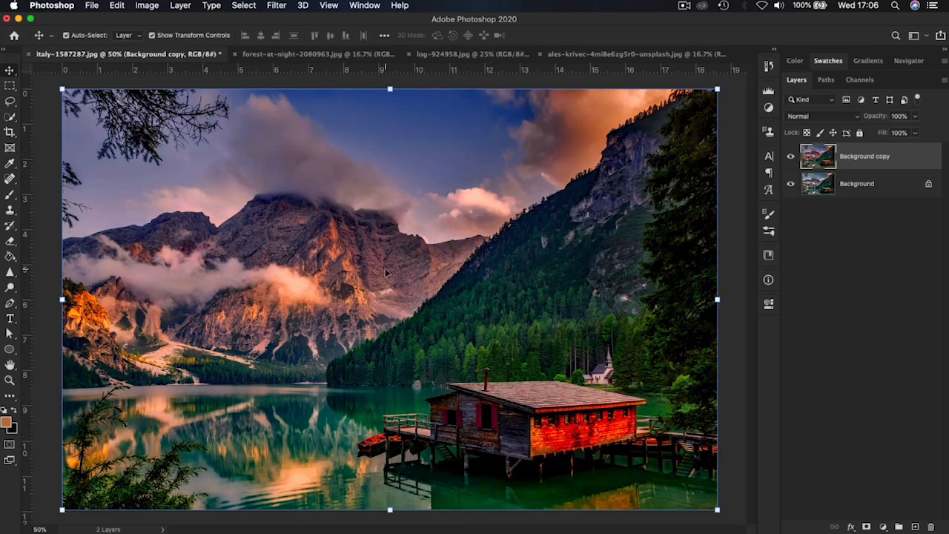
{"action": "left_click", "coordinate": [472, 55]}
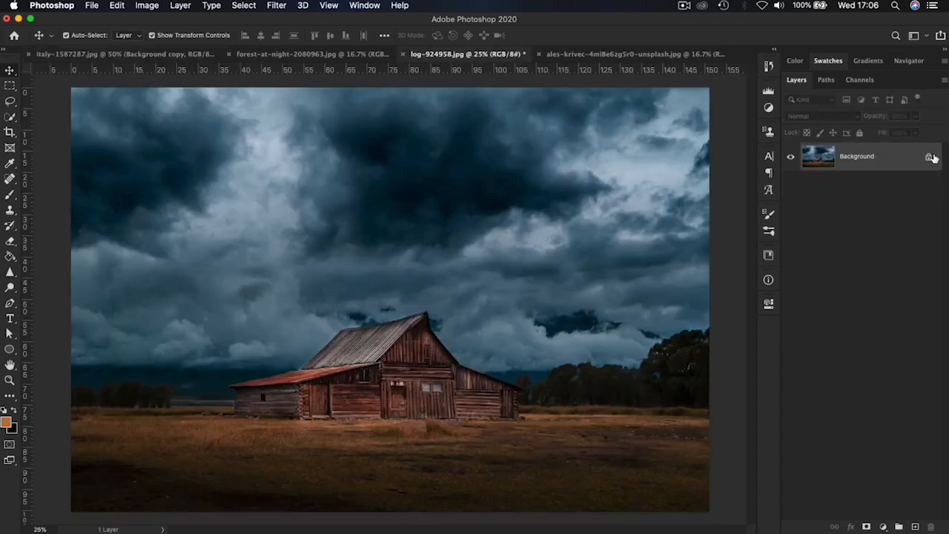
{"action": "mouse_move", "coordinate": [865, 160]}
{"action": "left_mouse_down"}
{"action": "mouse_move", "coordinate": [894, 446]}
{"action": "mouse_move", "coordinate": [915, 527]}
{"action": "left_mouse_up"}
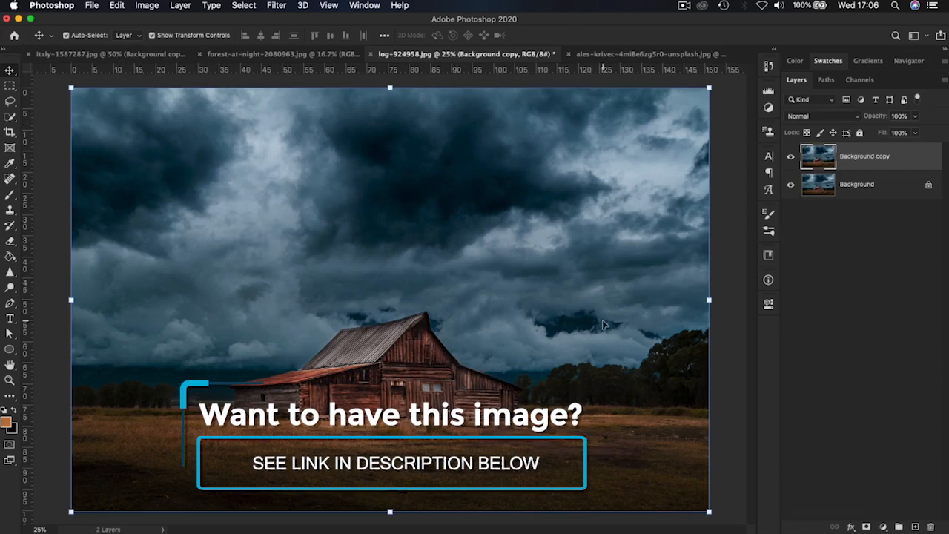
Check the castle image's colors, and start Match Color on the barn photo's Background copy with the castle image as the source
{"action": "left_click", "coordinate": [646, 55]}
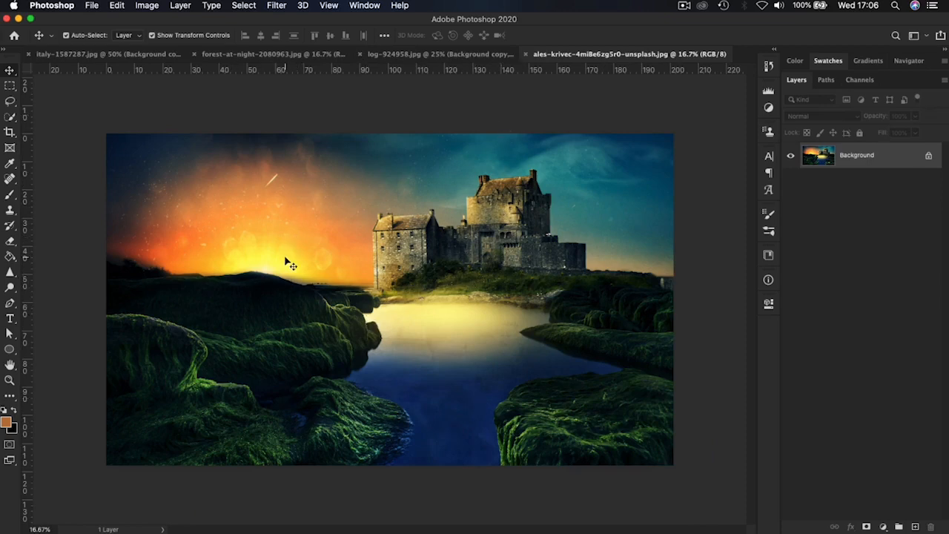
{"action": "left_click", "coordinate": [452, 55]}
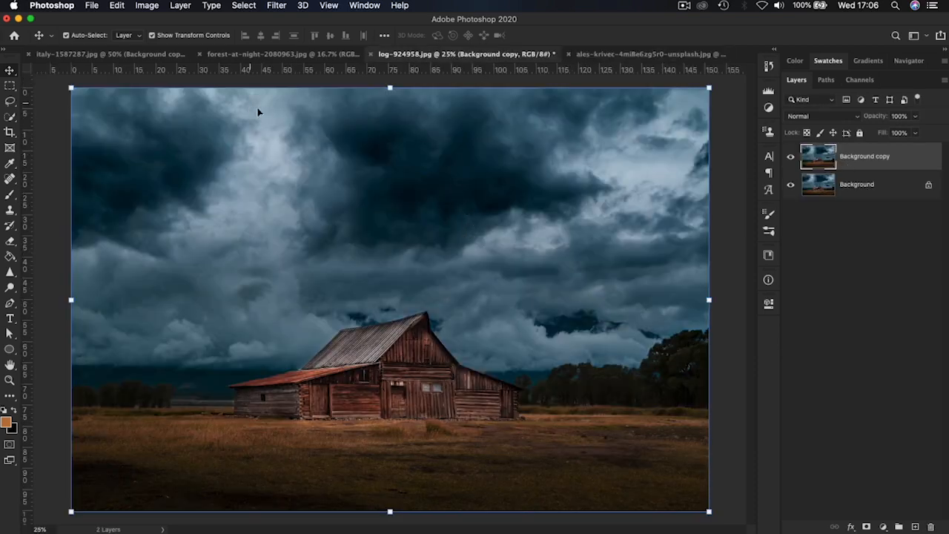
{"action": "left_click", "coordinate": [145, 6]}
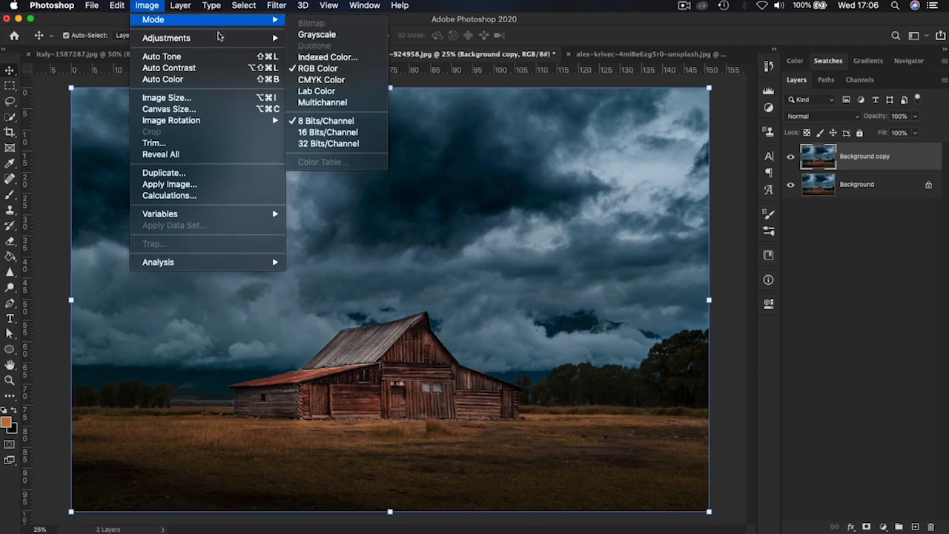
{"action": "mouse_move", "coordinate": [253, 40]}
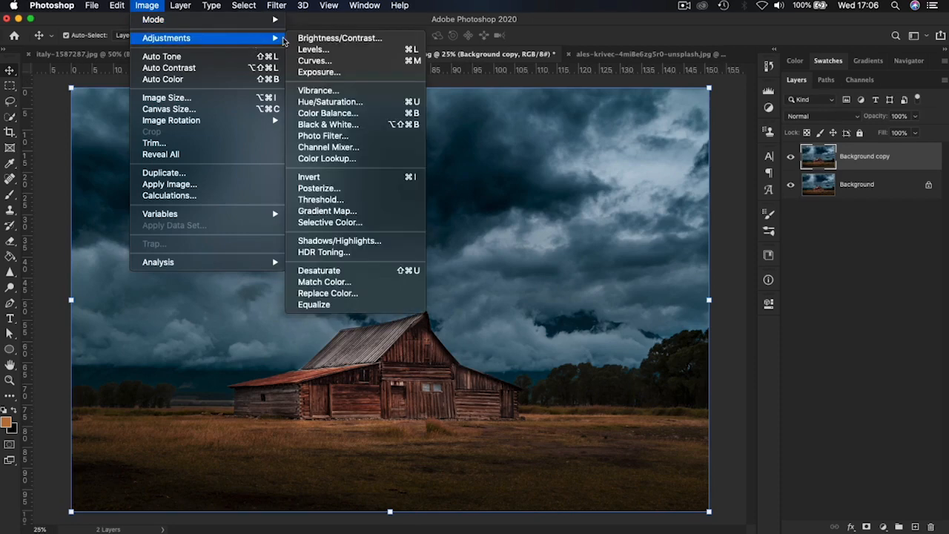
{"action": "left_click", "coordinate": [328, 283]}
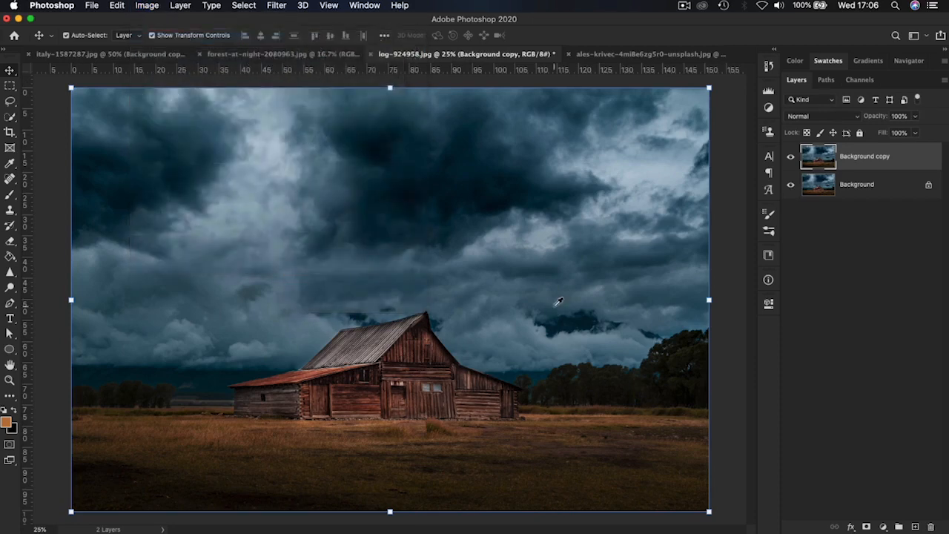
{"action": "left_click_drag", "start_coordinate": [716, 128], "coordinate": [694, 93]}
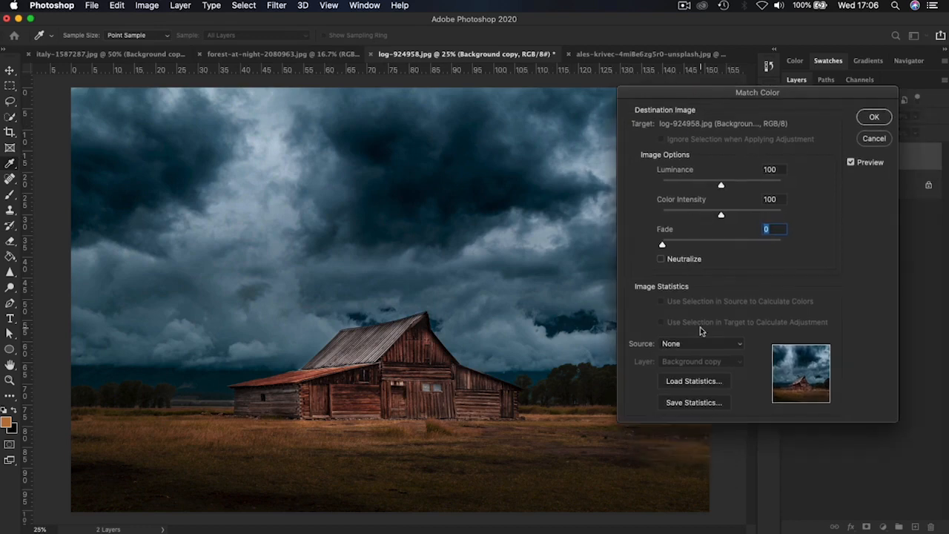
{"action": "left_click", "coordinate": [700, 341]}
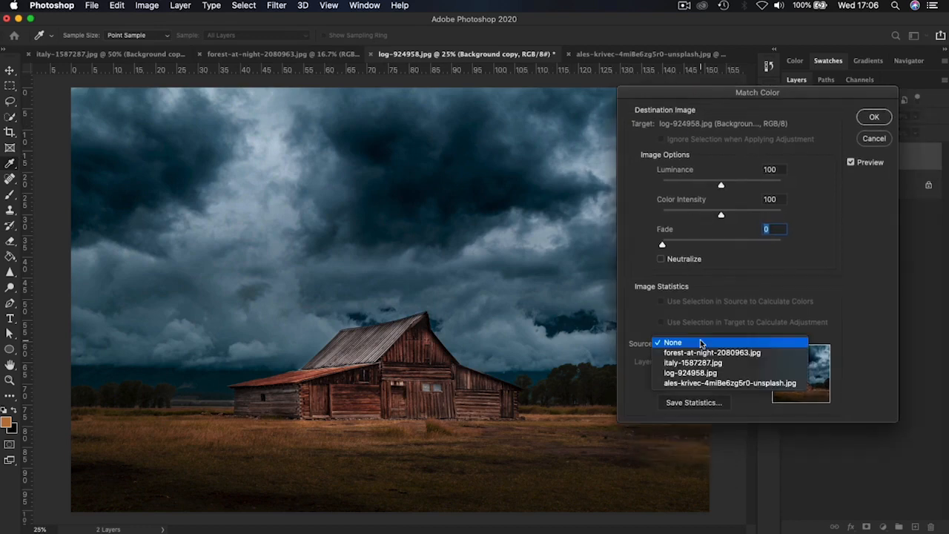
{"action": "left_click", "coordinate": [690, 384]}
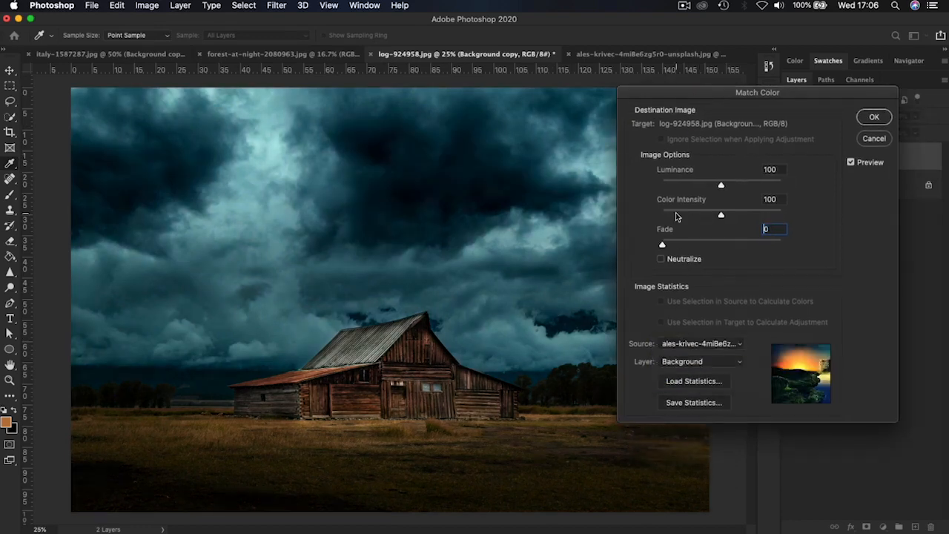
Set the Match Color adjustment's Color Intensity to 164 and Fade to 18 for the barn photo
{"action": "left_click_drag", "start_coordinate": [701, 93], "coordinate": [668, 106]}
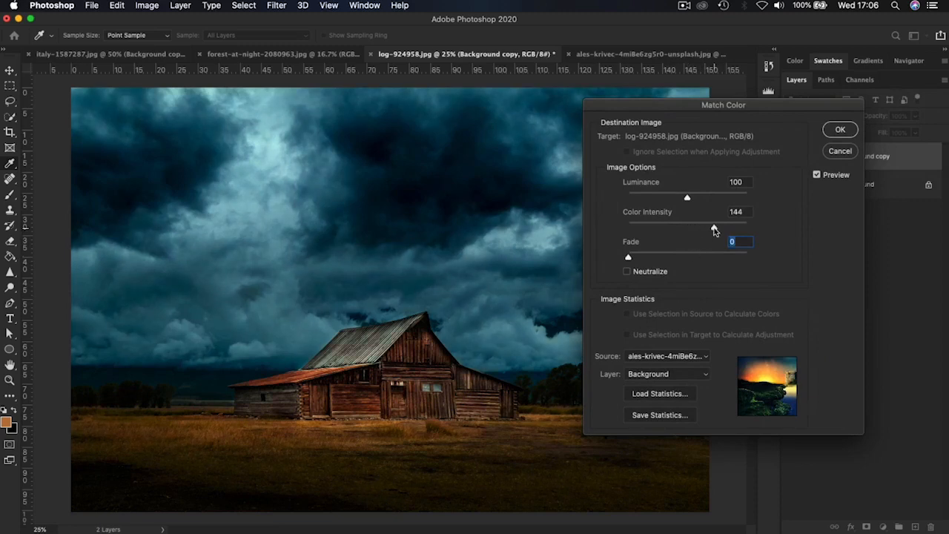
{"action": "left_click_drag", "start_coordinate": [722, 231], "coordinate": [727, 232]}
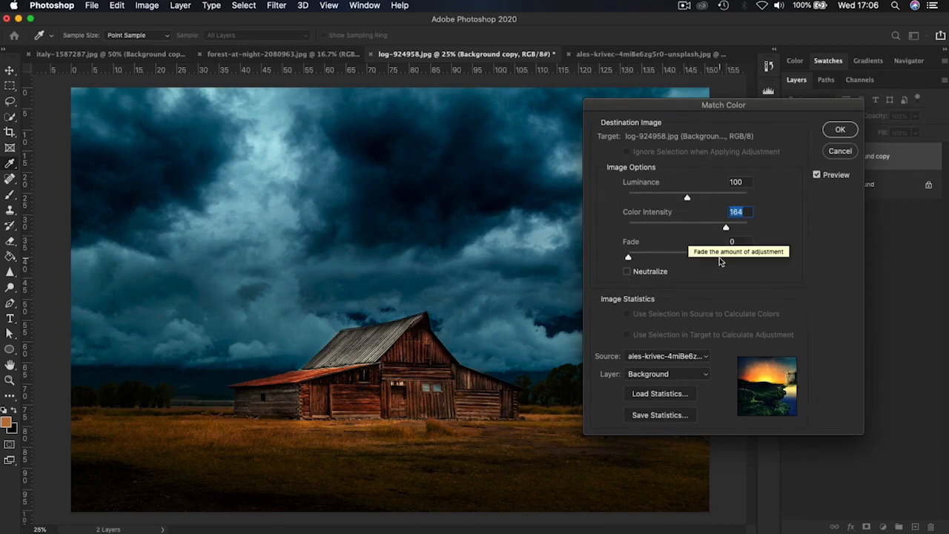
{"action": "left_click_drag", "start_coordinate": [628, 258], "coordinate": [650, 258]}
Try Neutralize and switch it back off, then set Luminance to 156 and apply the color match to the barn photo
{"action": "left_click", "coordinate": [627, 273]}
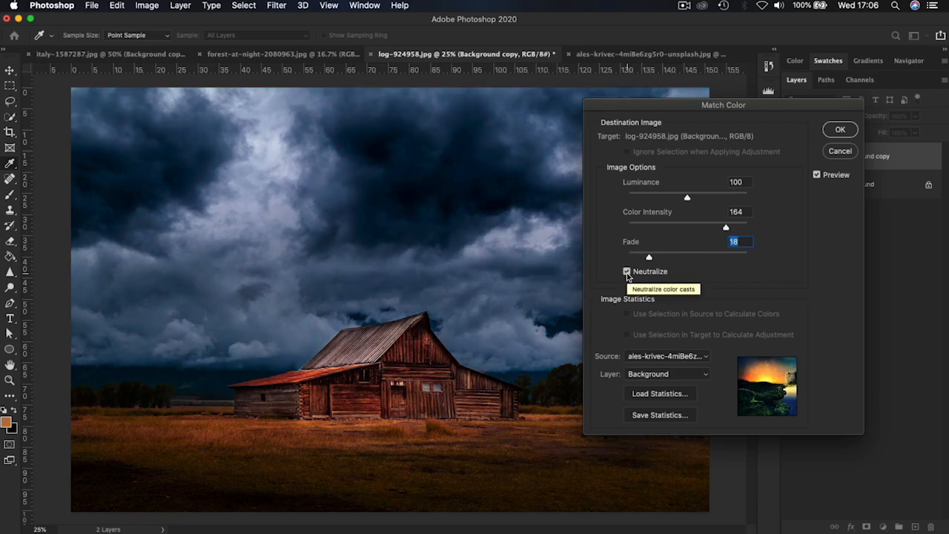
{"action": "left_click", "coordinate": [626, 272]}
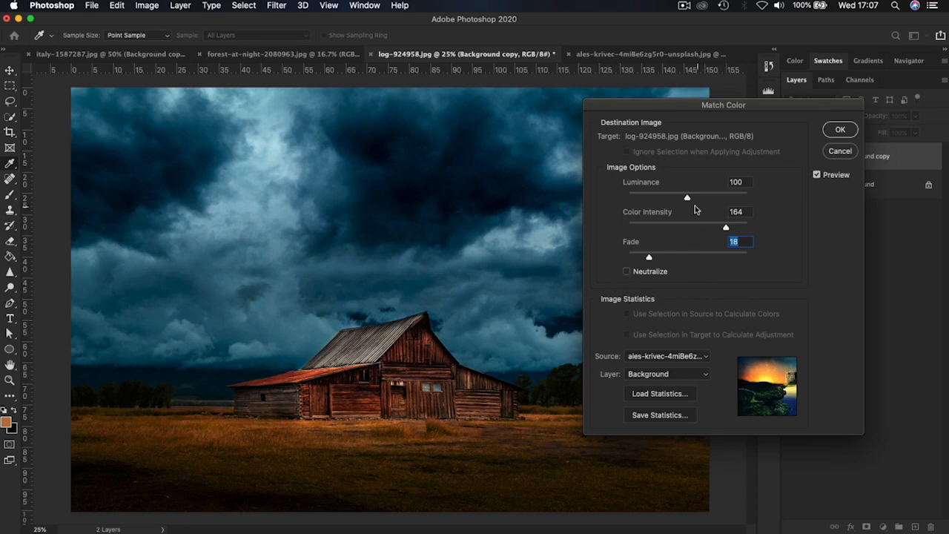
{"action": "left_click_drag", "start_coordinate": [689, 201], "coordinate": [722, 199]}
{"action": "left_click", "coordinate": [839, 131]}
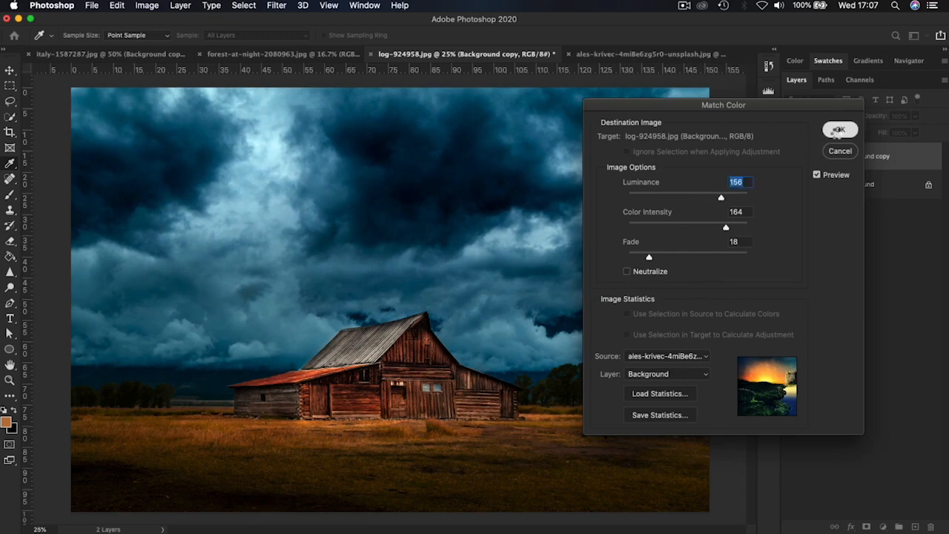
Compare the barn photo before and after the color match by toggling the Background copy layer's visibility, and deselect the layer
{"action": "left_click", "coordinate": [791, 156]}
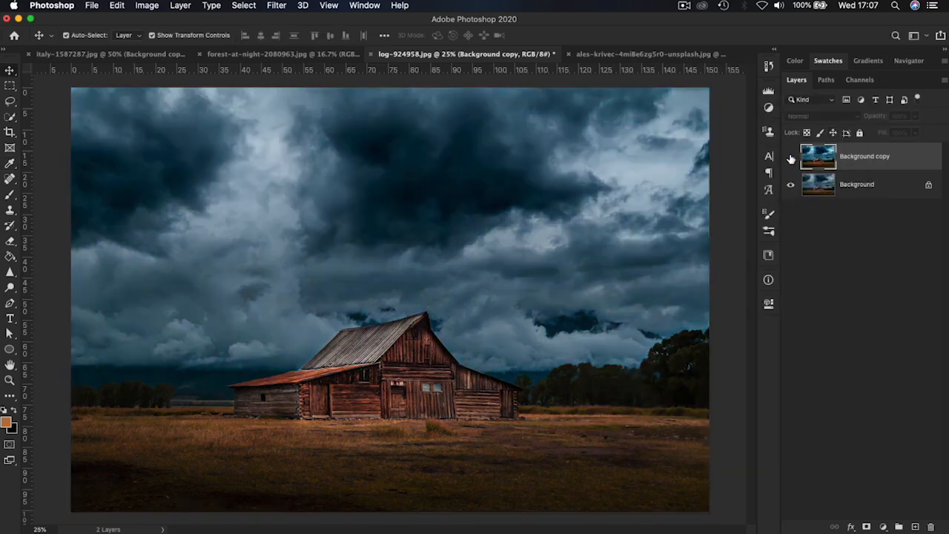
{"action": "left_click", "coordinate": [791, 156]}
{"action": "left_click", "coordinate": [791, 156]}
{"action": "left_click", "coordinate": [791, 157]}
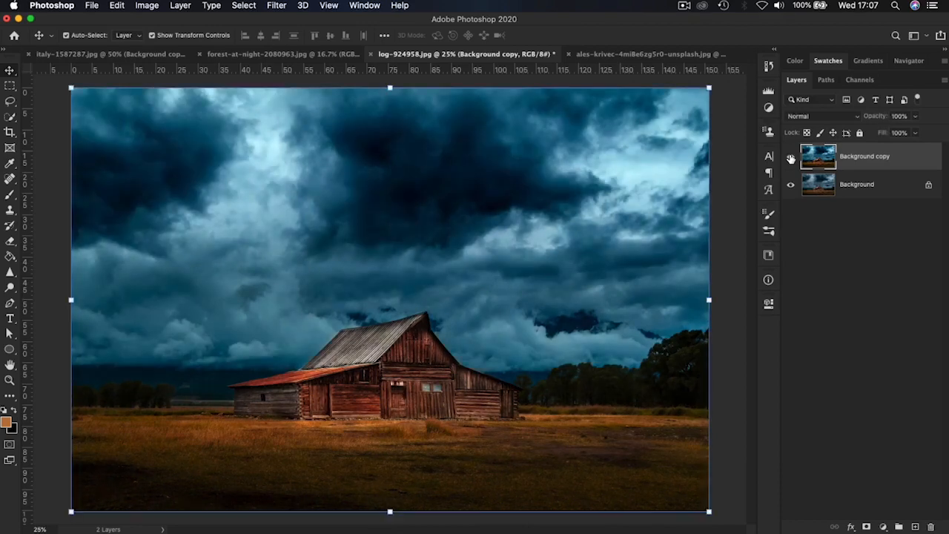
{"action": "left_click", "coordinate": [736, 166]}
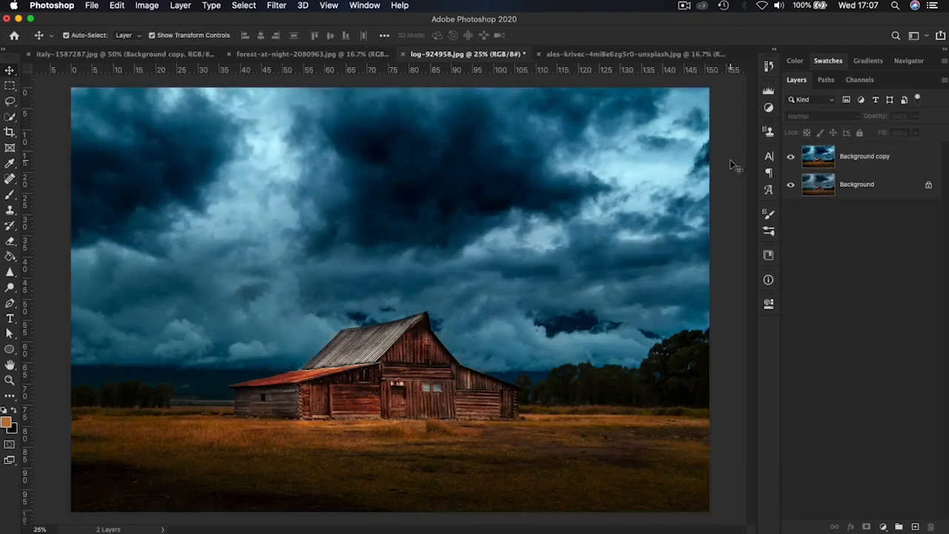